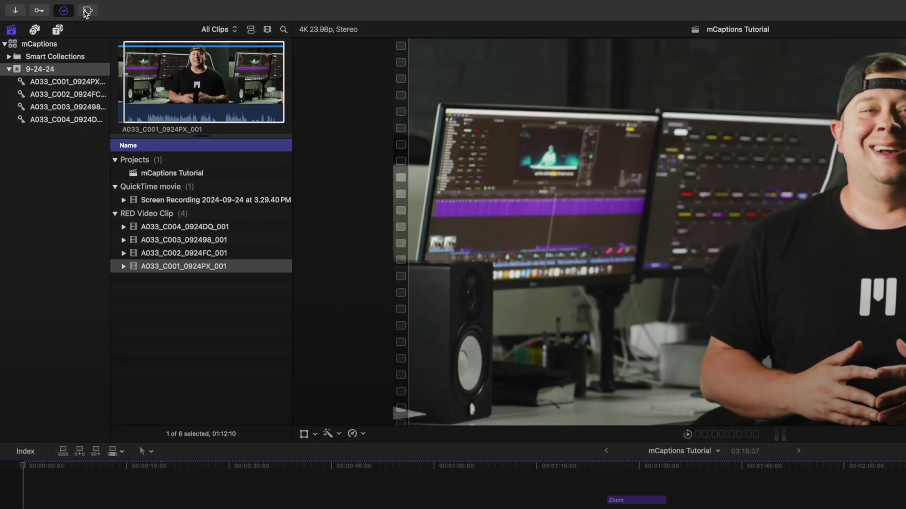
Launch the mCaptions extension, place its window beside the viewer, and scroll the style grid to the top.
left_click(87, 11)
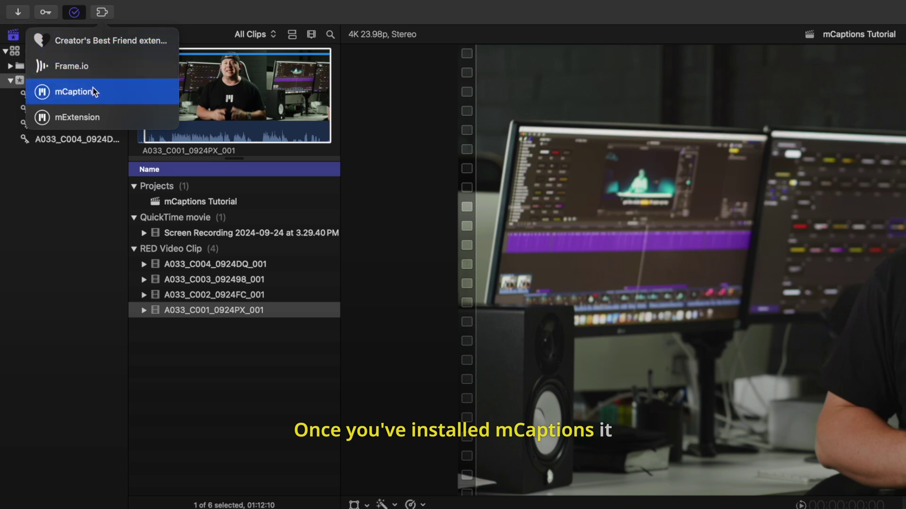
left_click(95, 92)
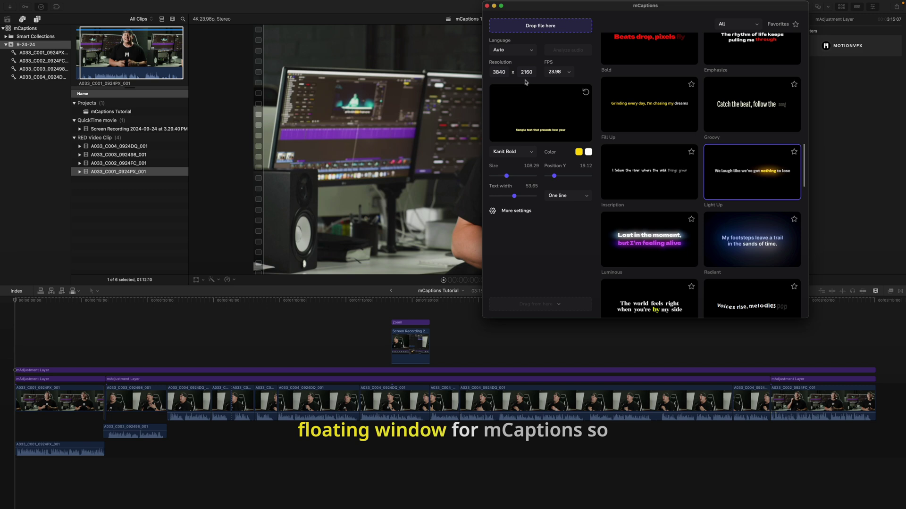
left_click_drag(533, 11, 624, 17)
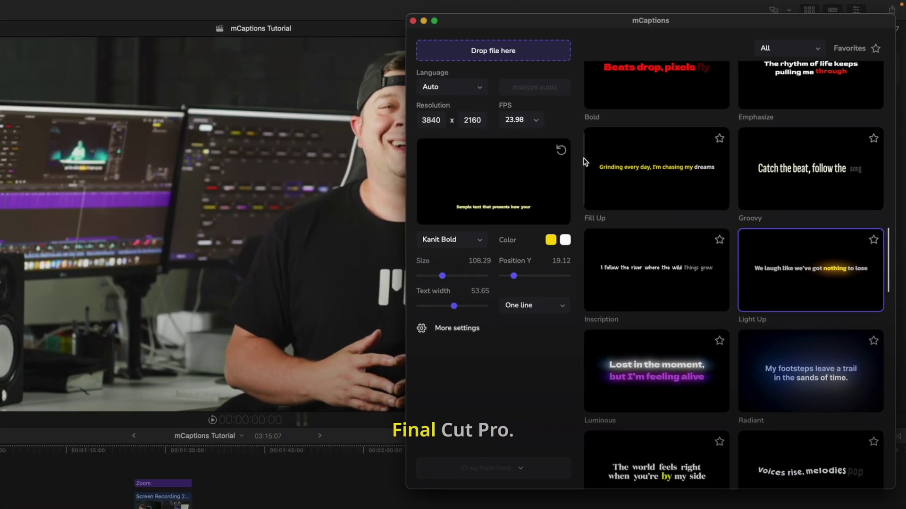
scroll(583, 162, "up", 10)
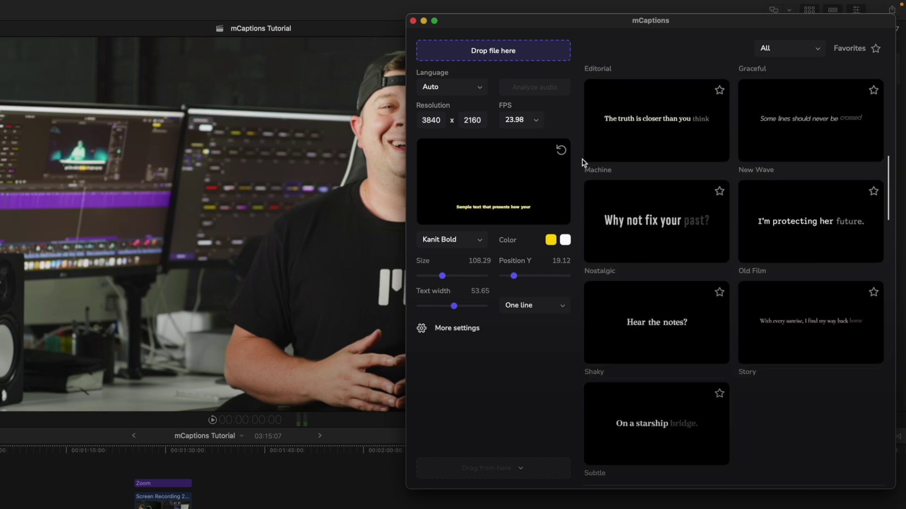
scroll(583, 162, "up", 10)
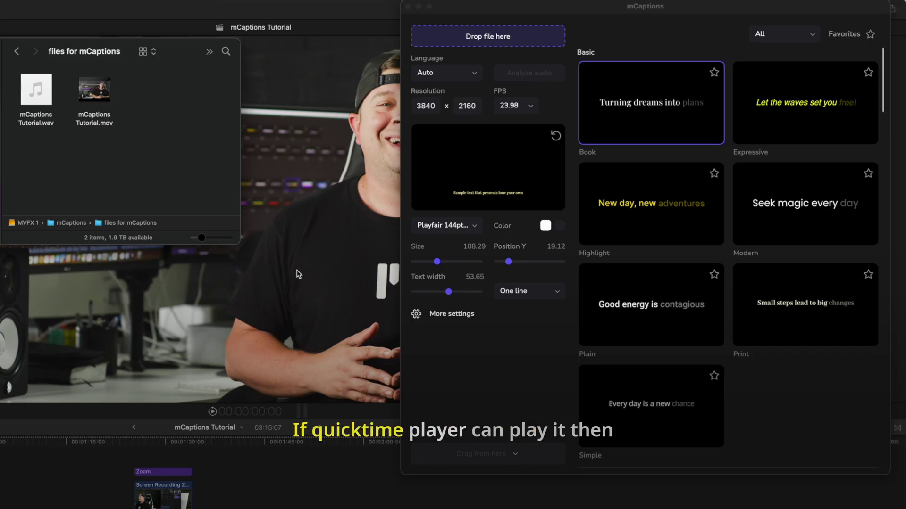
Load the mCaptions Tutorial .wav, .mov and project into mCaptions and run Analyze audio.
left_click_drag(70, 47, 113, 19)
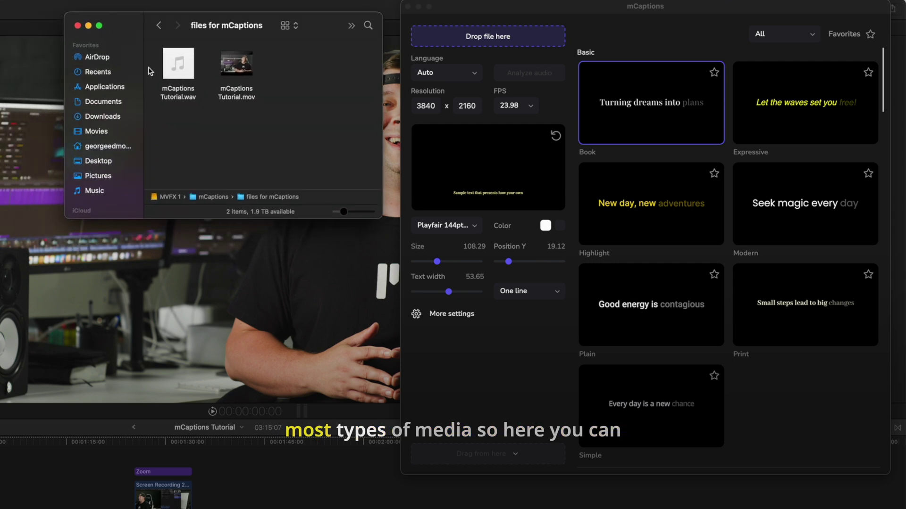
left_click_drag(168, 76, 482, 42)
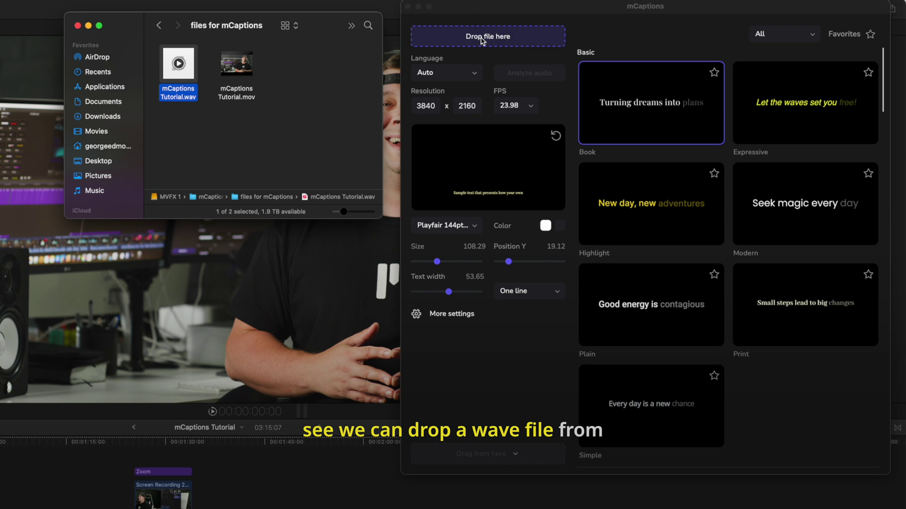
left_click_drag(245, 77, 466, 41)
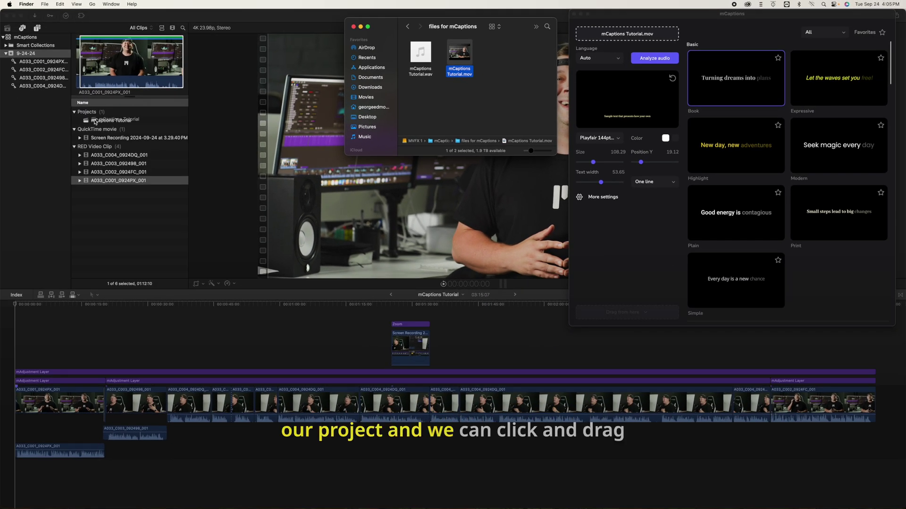
left_click_drag(206, 113, 608, 39)
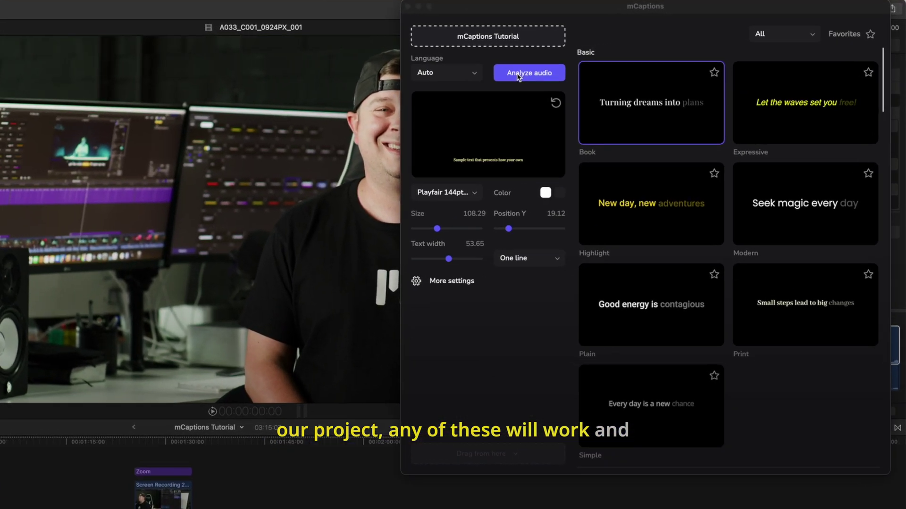
left_click(648, 60)
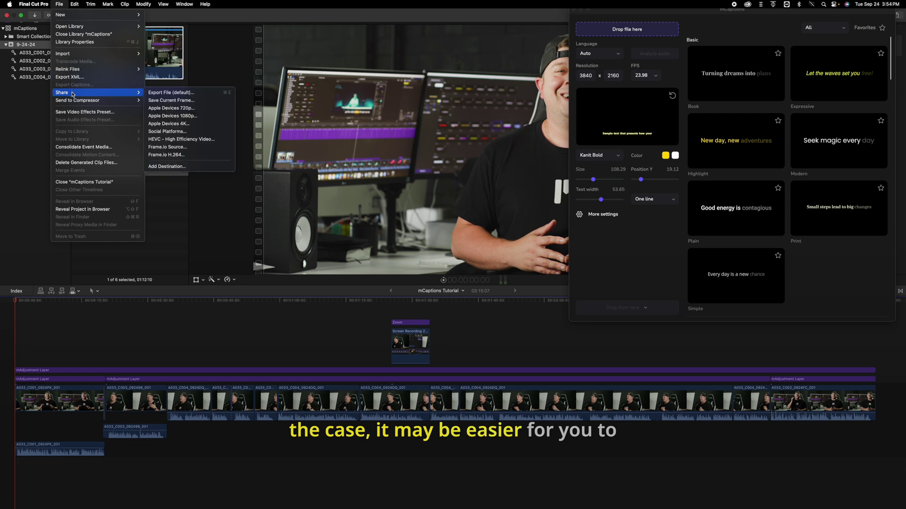
Set up File > Share > Export File with the Audio Format set to WAV.
left_click(156, 93)
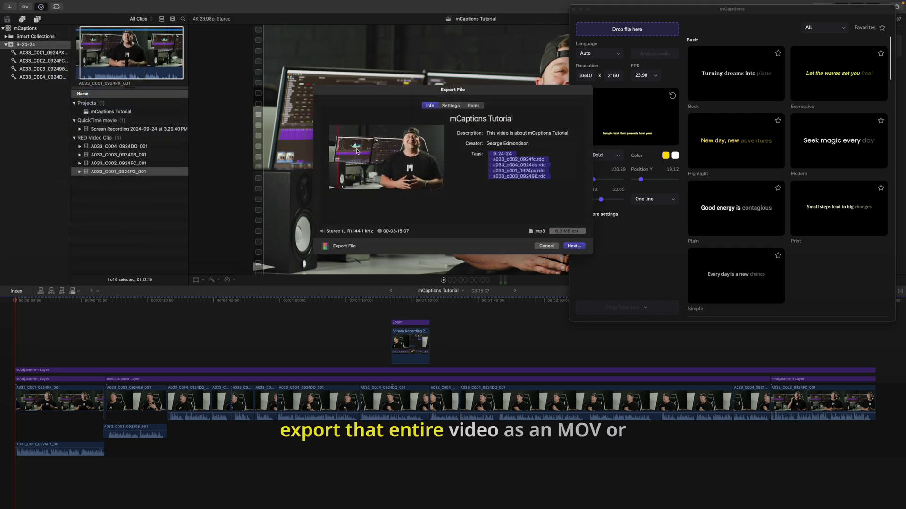
left_click(451, 106)
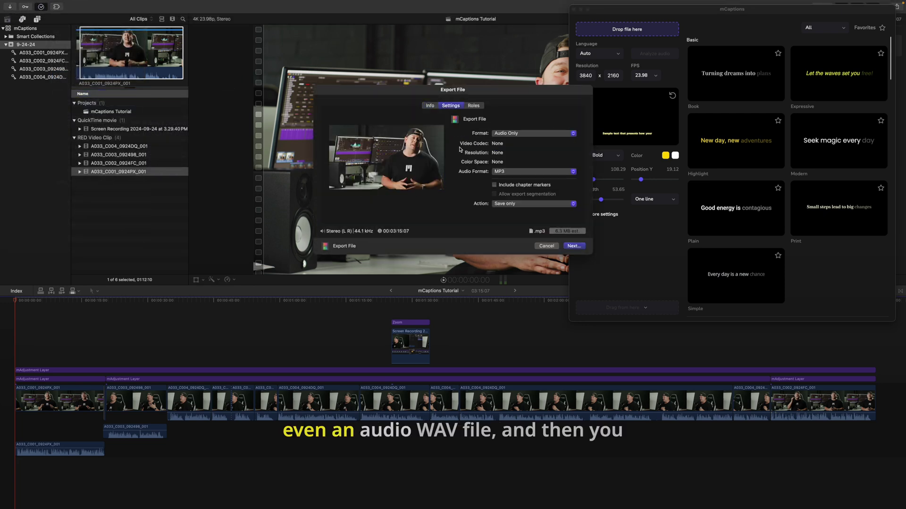
left_click(517, 171)
left_click(515, 180)
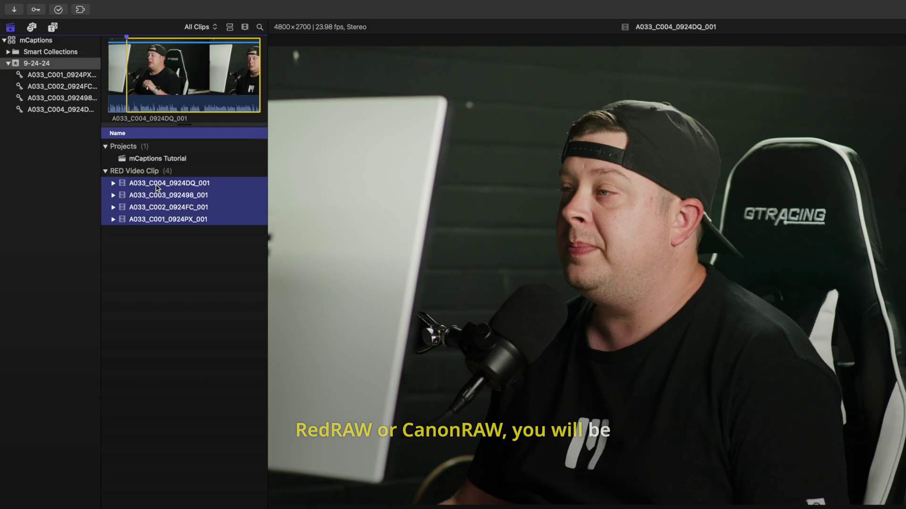
Transcode the four selected RED clips to H.264 proxy media at 25% frame size.
right_click(160, 197)
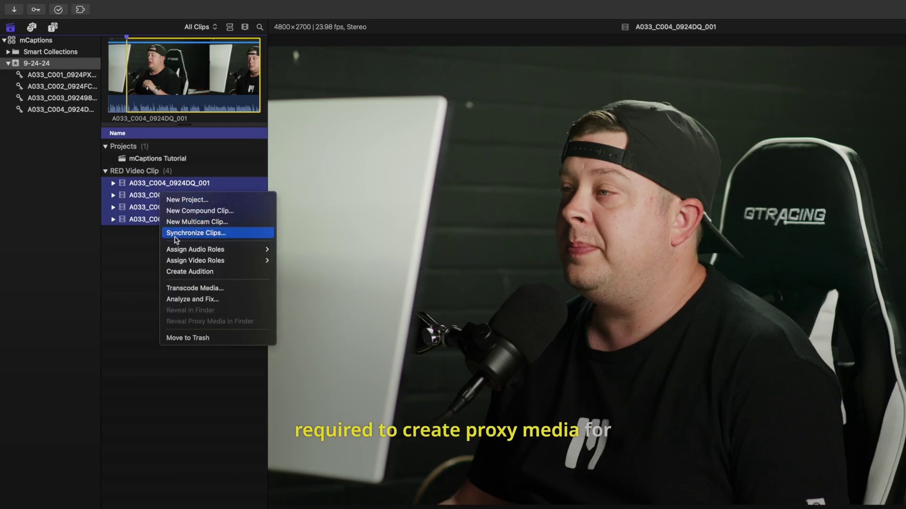
left_click(183, 287)
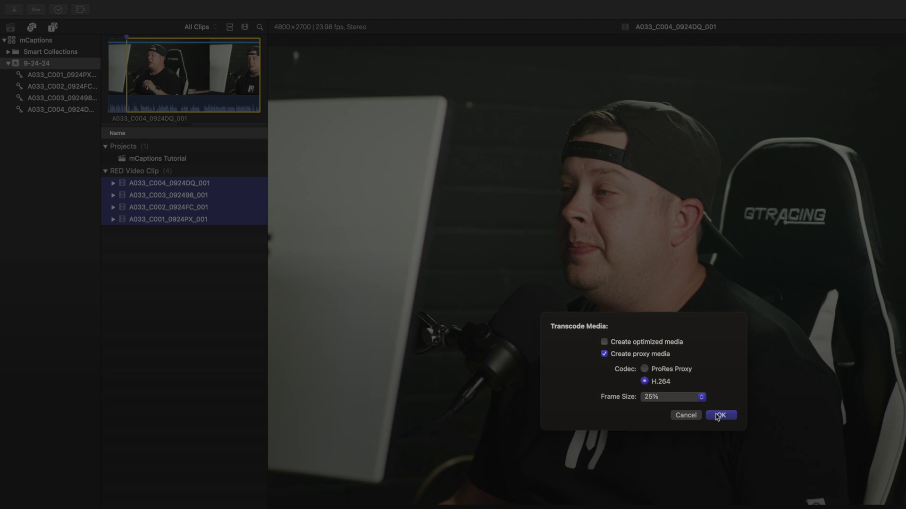
left_click(717, 416)
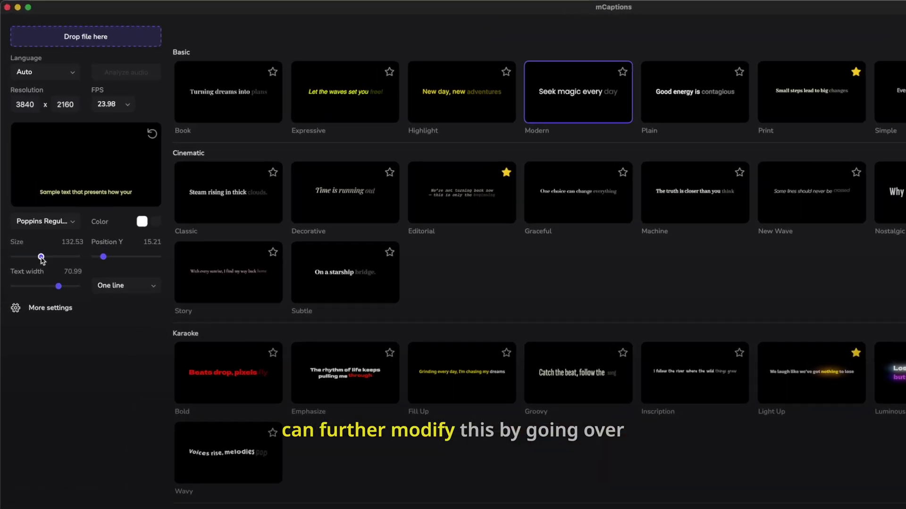
Set caption size 123.17, Position Y 12.22, text width 68.97, and the Two lines option.
left_click_drag(26, 175, 30, 176)
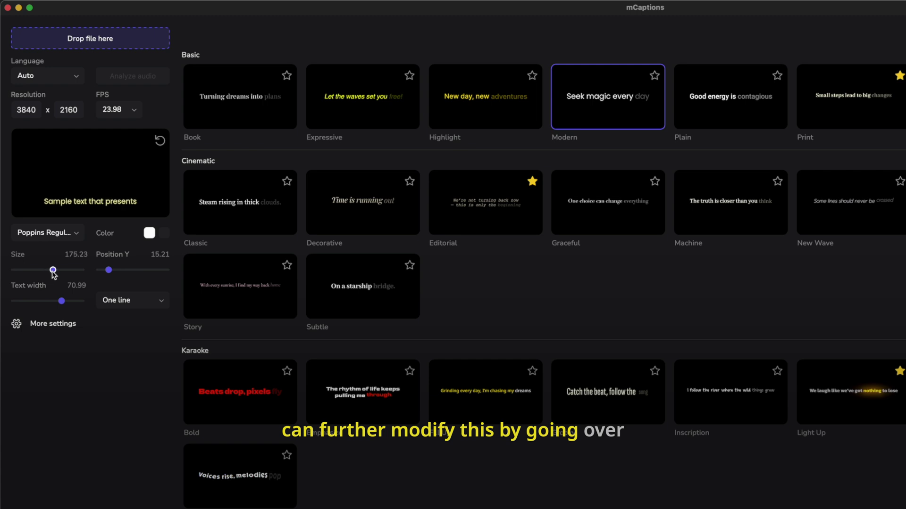
left_click_drag(54, 275, 56, 275)
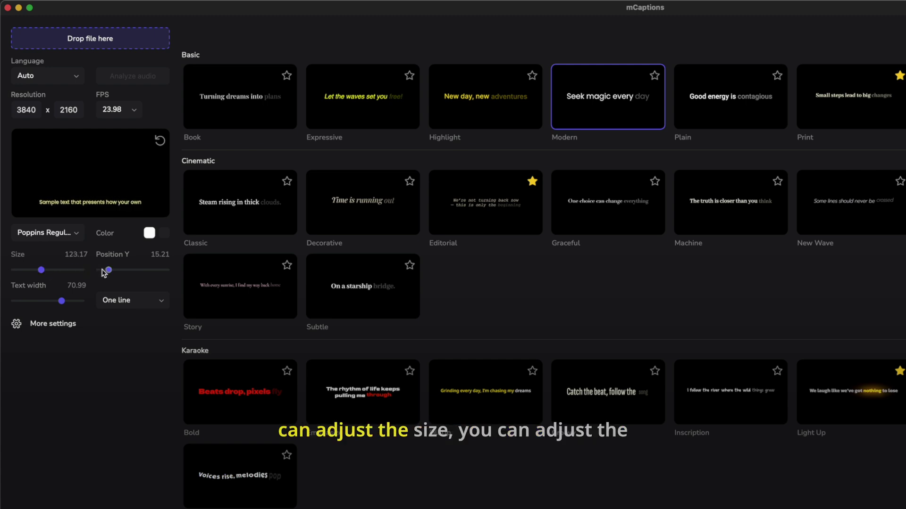
mouse_move(118, 273)
left_mouse_down()
mouse_move(133, 275)
mouse_move(107, 274)
left_mouse_up()
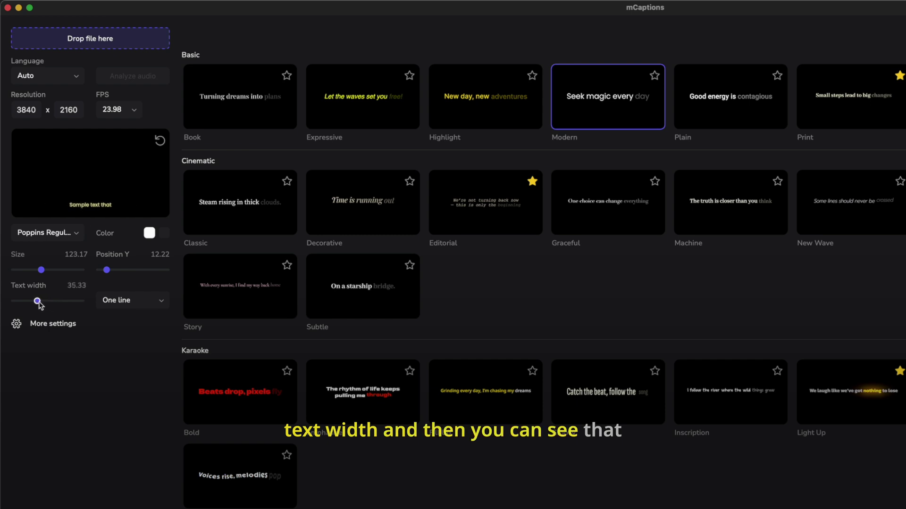
left_click_drag(33, 302, 60, 302)
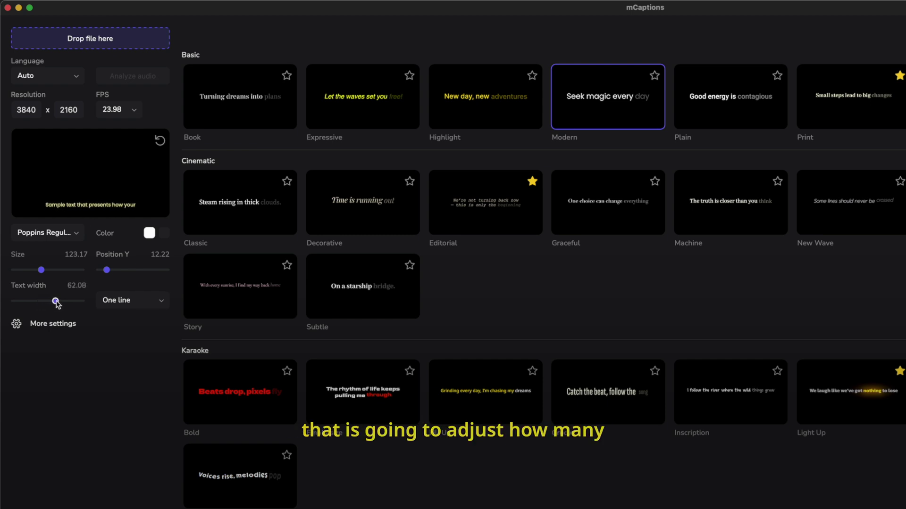
left_click(148, 307)
left_click(119, 316)
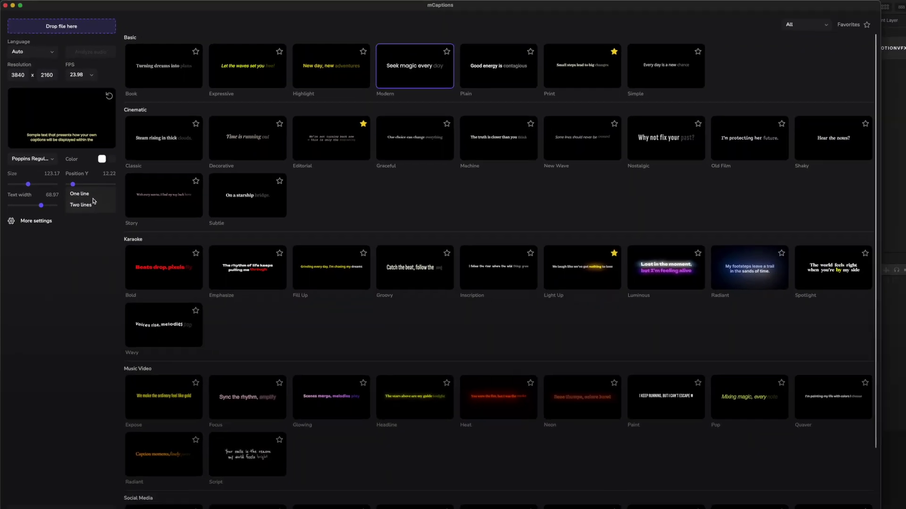
left_click(138, 305)
Pick the caption line count and open More settings for the Fill Up karaoke style.
left_click(89, 186)
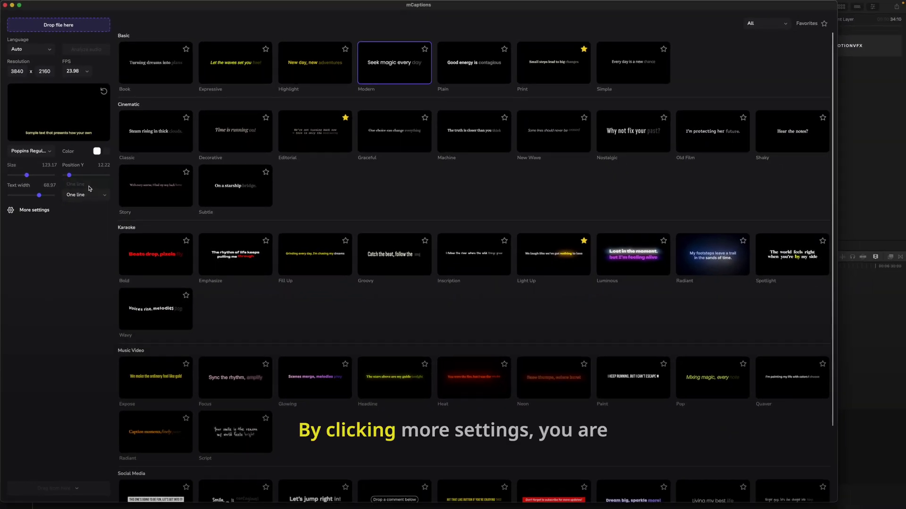
left_click(11, 212)
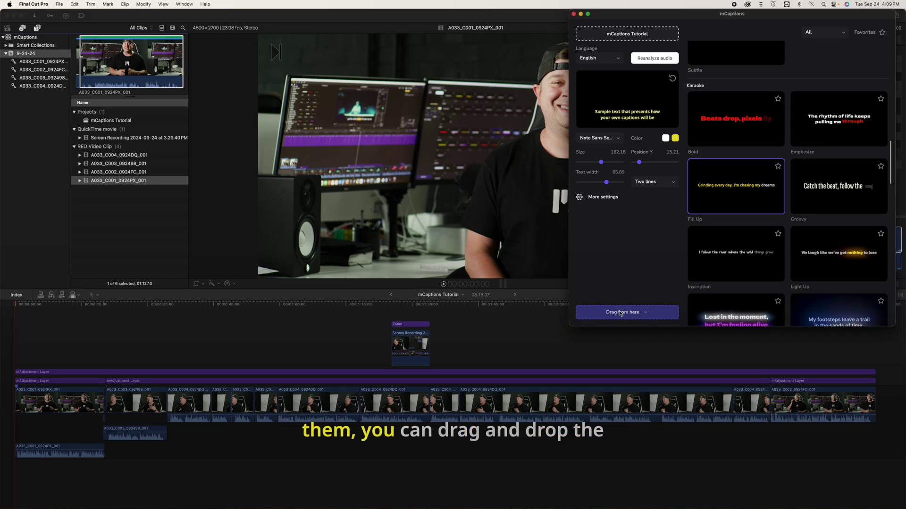
Drag the generated captions into the timeline as a storyline, then deselect at the start.
left_click_drag(603, 314, 19, 344)
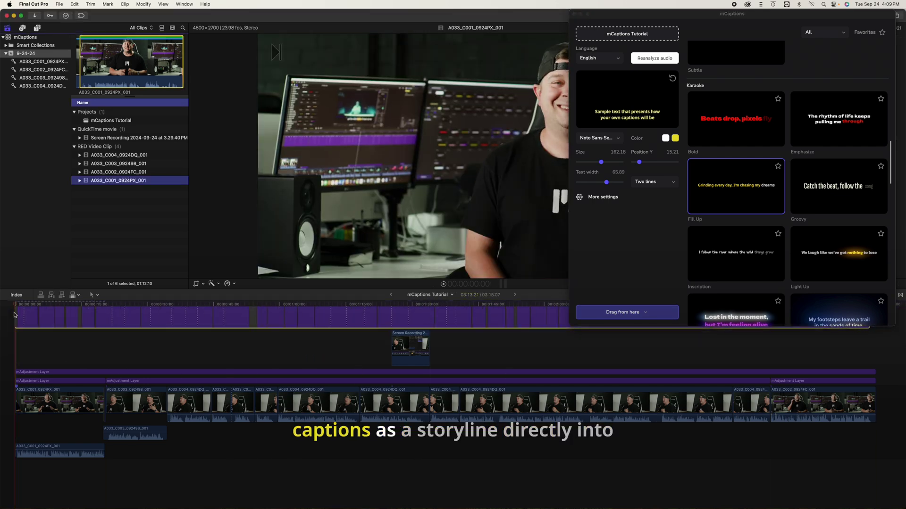
left_click(19, 347)
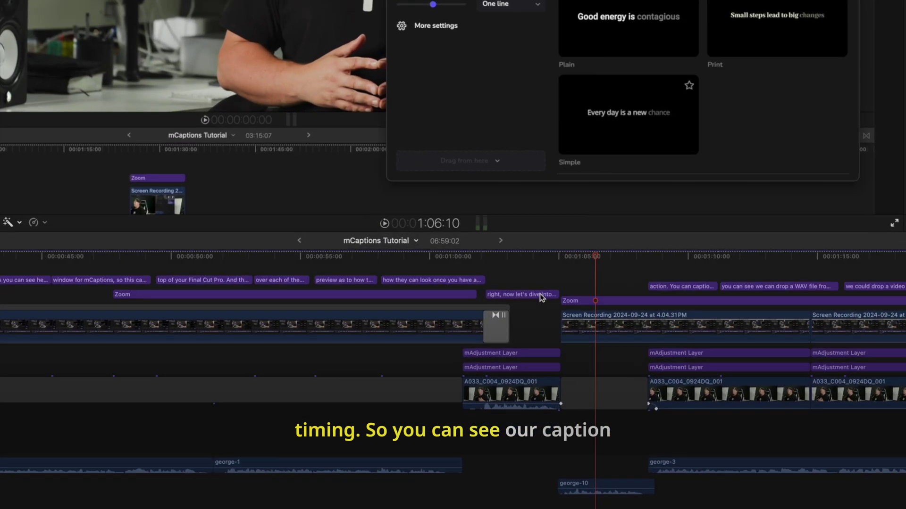
Option-drag the caption after the gap back to about 01:05 to duplicate it there.
left_click(540, 294)
left_click(671, 286)
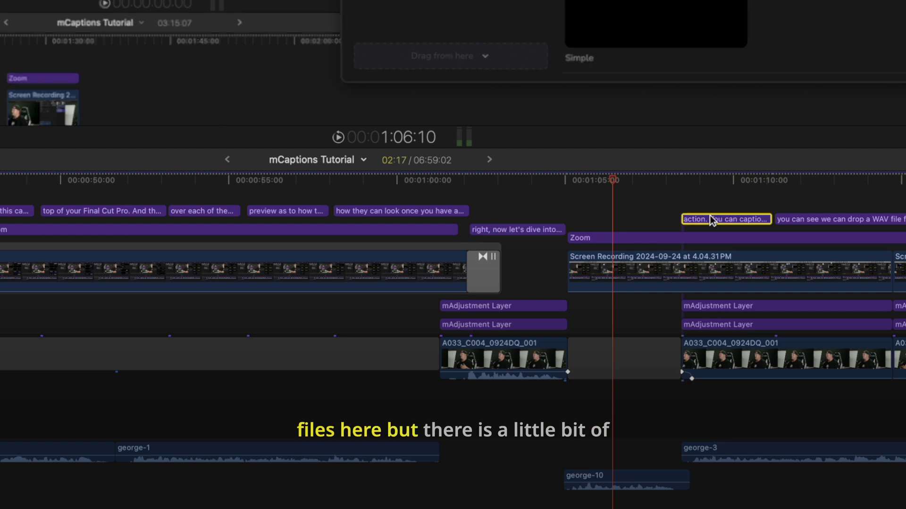
mouse_move(610, 177)
left_mouse_down()
mouse_move(584, 179)
mouse_move(658, 178)
mouse_move(580, 178)
mouse_move(649, 180)
mouse_move(585, 180)
mouse_move(619, 182)
left_mouse_up()
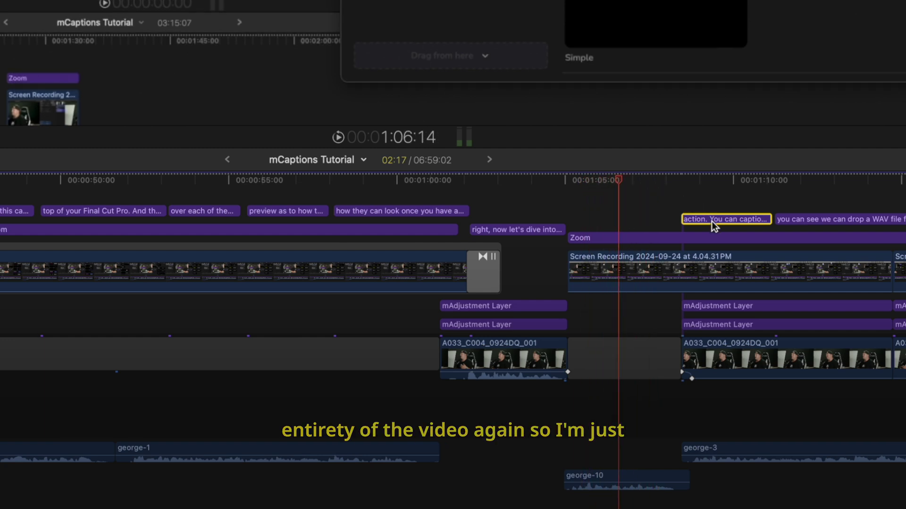
left_click_drag(712, 219, 602, 210)
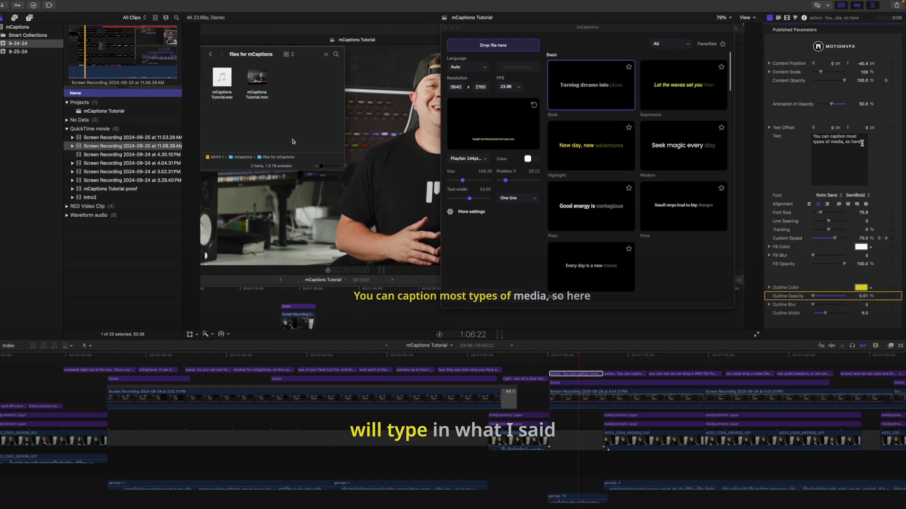
Replace the duplicate's Inspector text with 'If QuickTime Player can play it, then mCaptions can read it'.
triple_click(878, 77)
type("If QuickTime Player can play it, then mCaptions can read it")
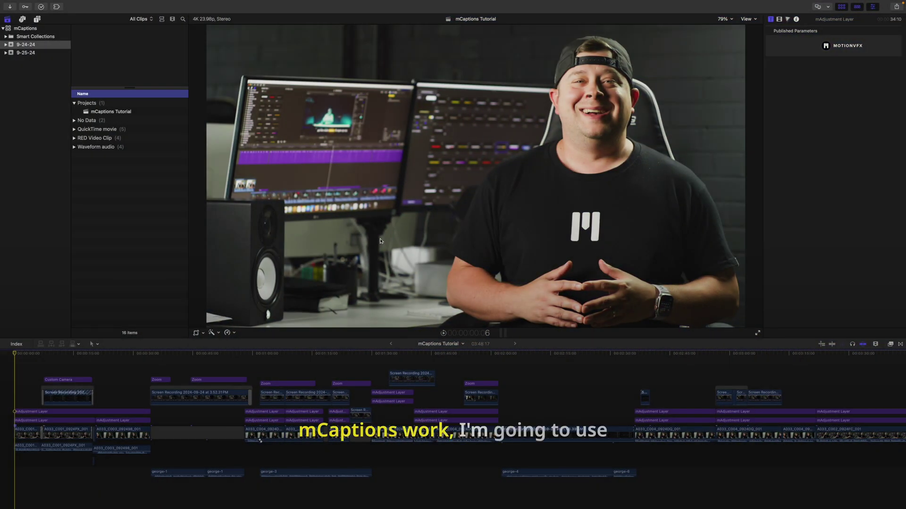
Relaunch mCaptions and set caption size 75.87, Position Y 9.59 and text width 51.64.
left_click(56, 6)
left_click(54, 55)
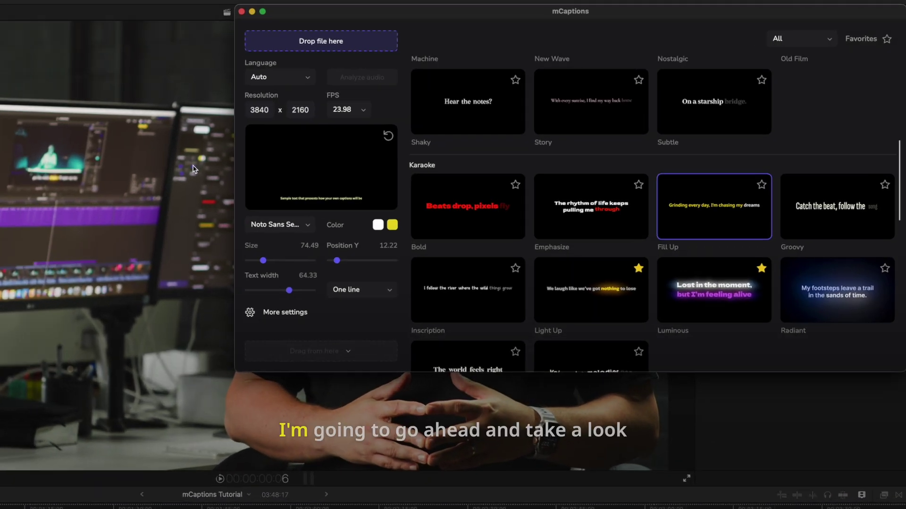
scroll(602, 189, "down", 2)
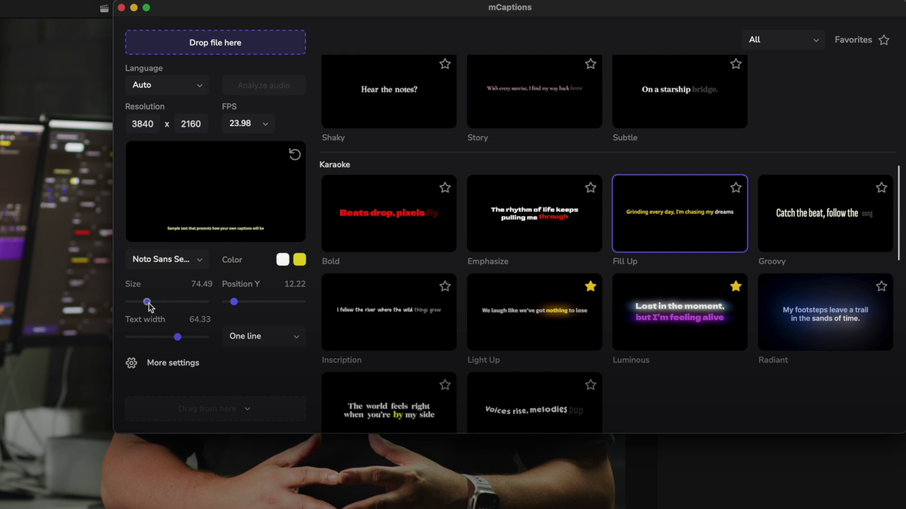
left_click_drag(148, 305, 150, 307)
left_click_drag(236, 303, 233, 304)
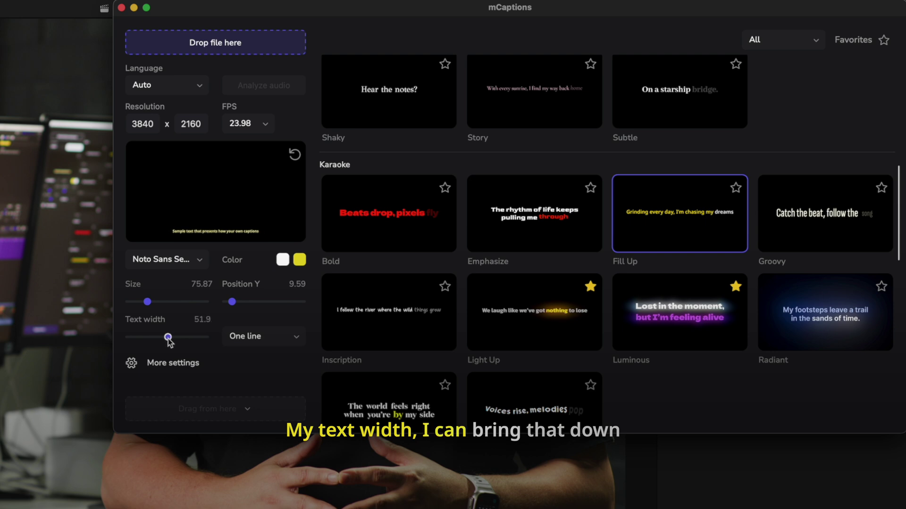
left_click_drag(168, 338, 167, 338)
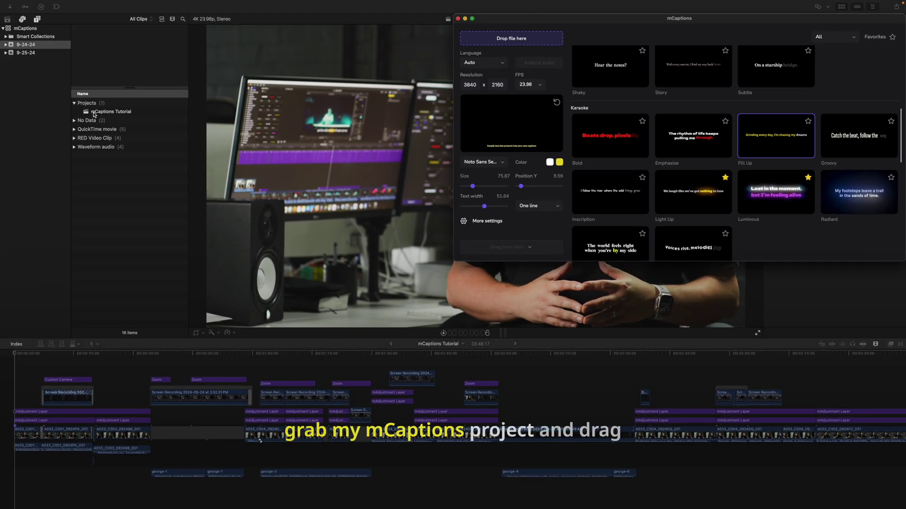
Load the mCaptions Tutorial project into mCaptions and analyze its audio, detected as English.
left_click_drag(276, 72, 519, 41)
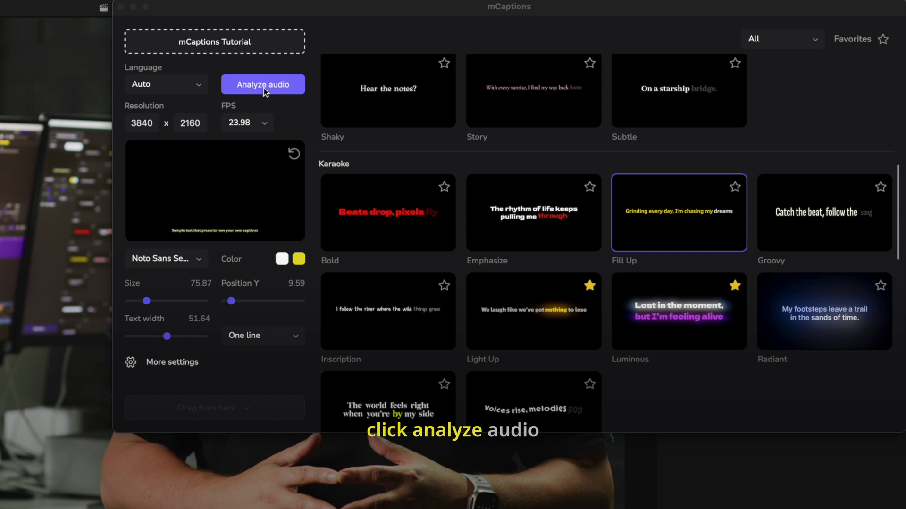
left_click(264, 89)
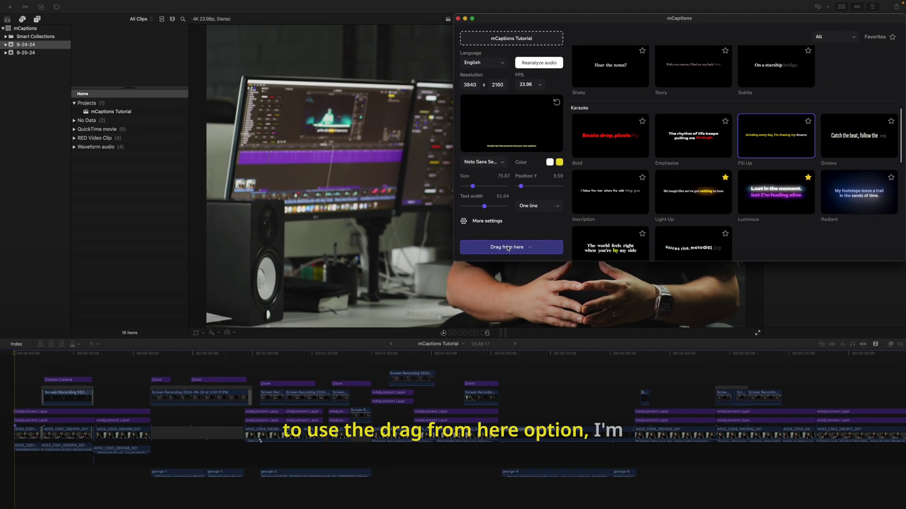
Place the Noto Sans Fill Up captions at the timeline start, close mCaptions, and rewind the playhead.
left_click_drag(198, 347, 14, 364)
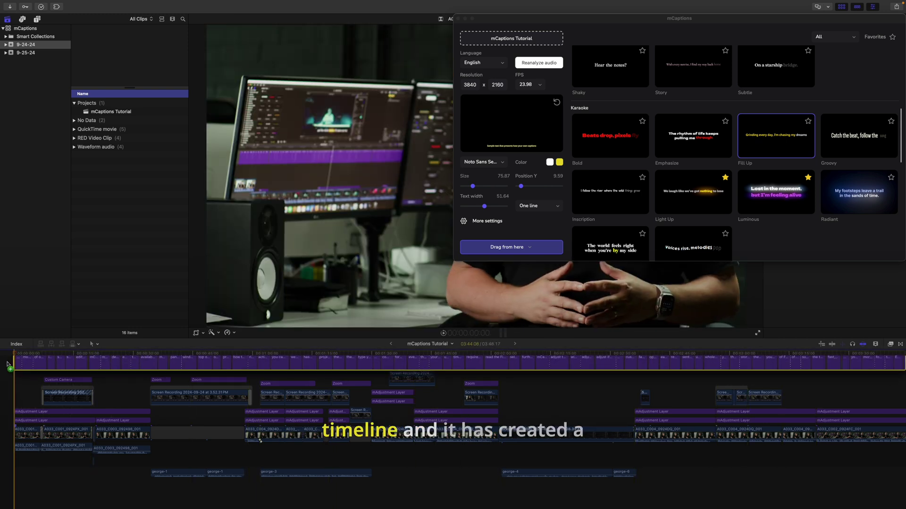
left_click(21, 365)
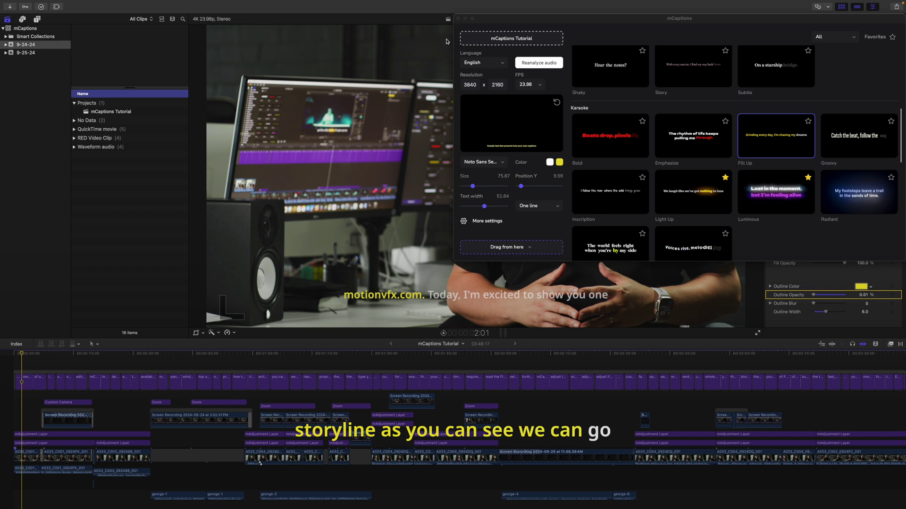
left_click(458, 19)
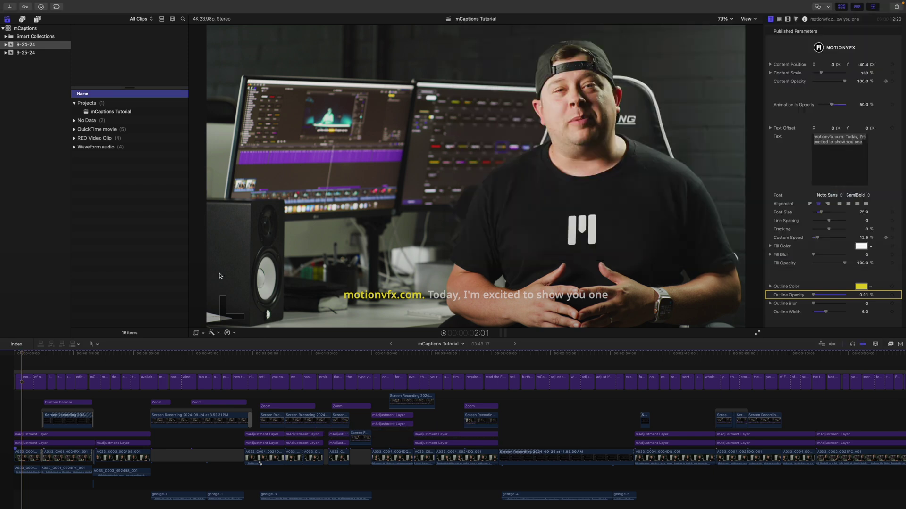
left_click(10, 357)
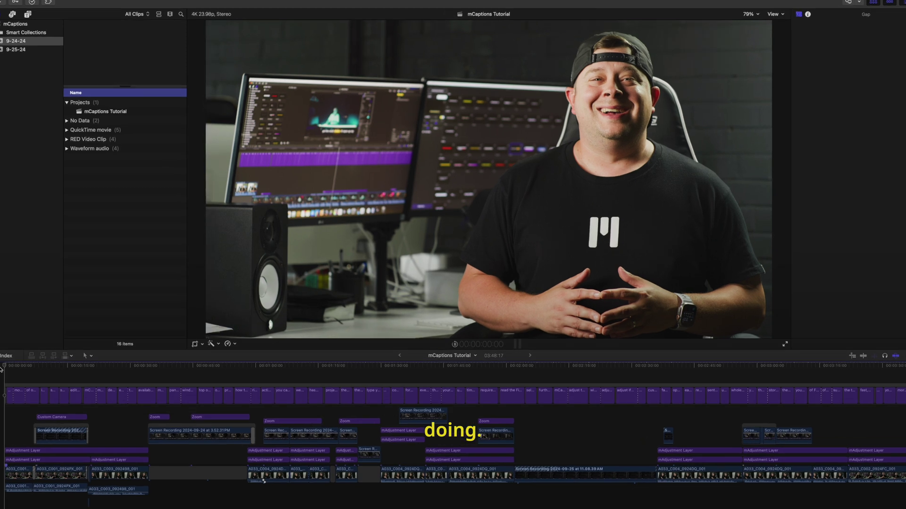
key("space")
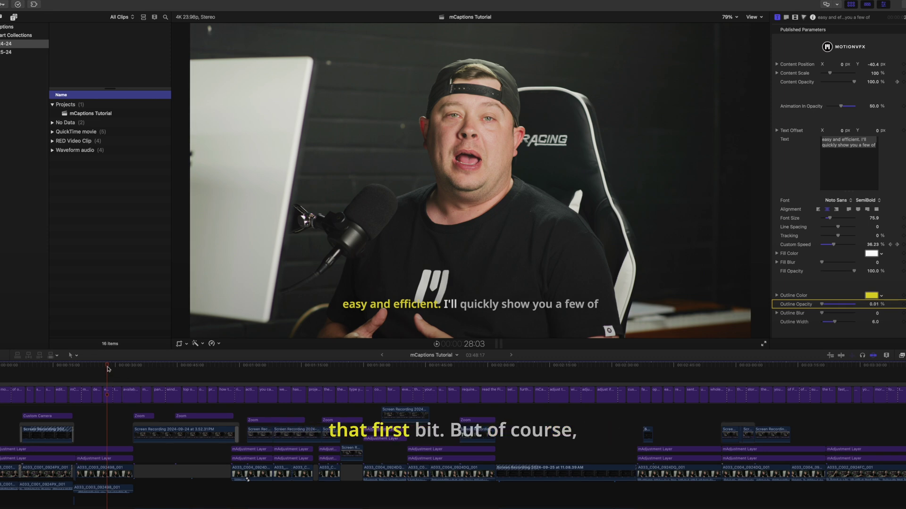
left_click_drag(107, 369, 190, 372)
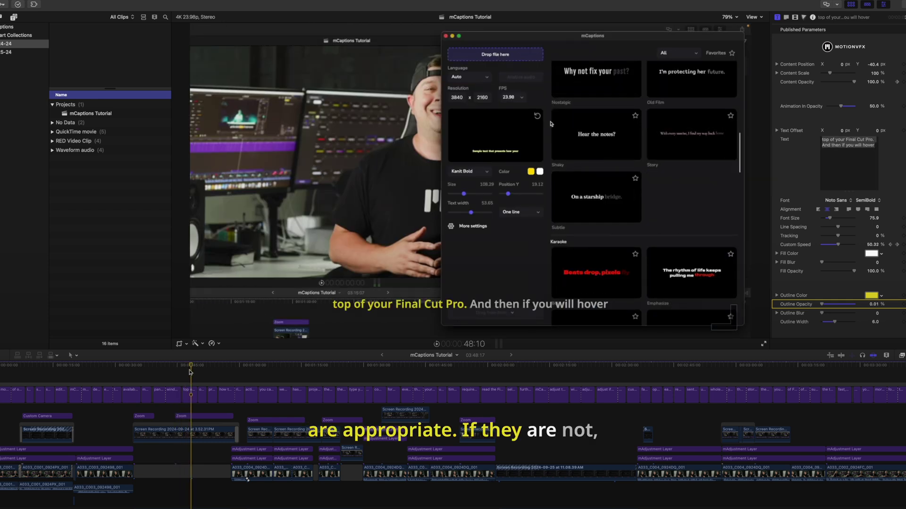
left_click(191, 398)
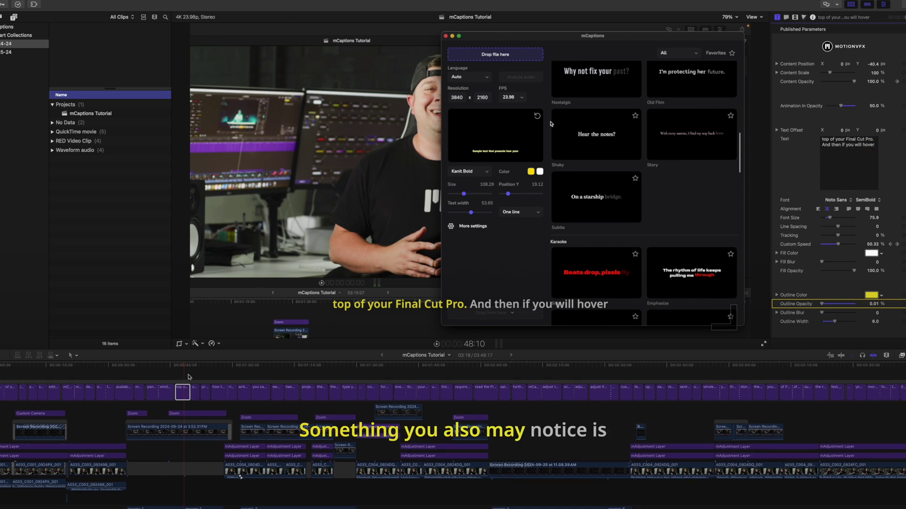
Marquee-select all caption clips and lift them out of their storyline with Command-Option-Up.
scroll(189, 377, "left", 1)
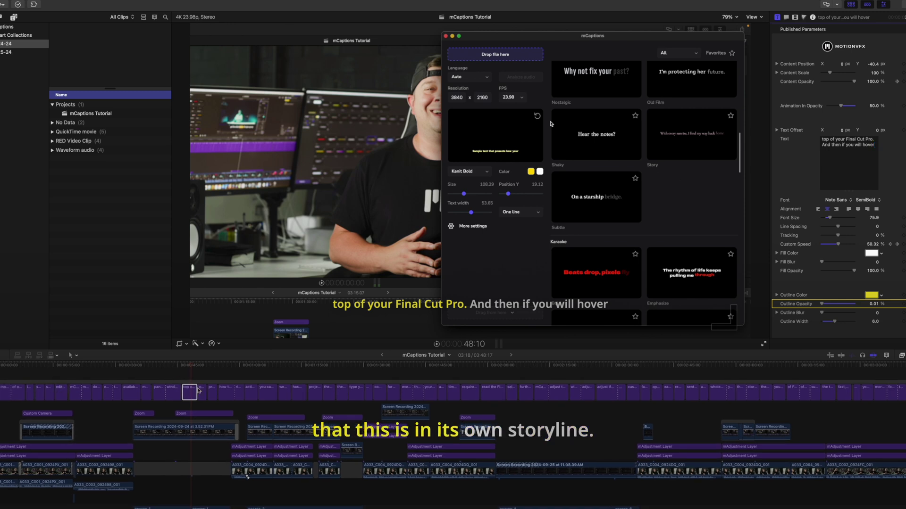
scroll(194, 391, "right", 5)
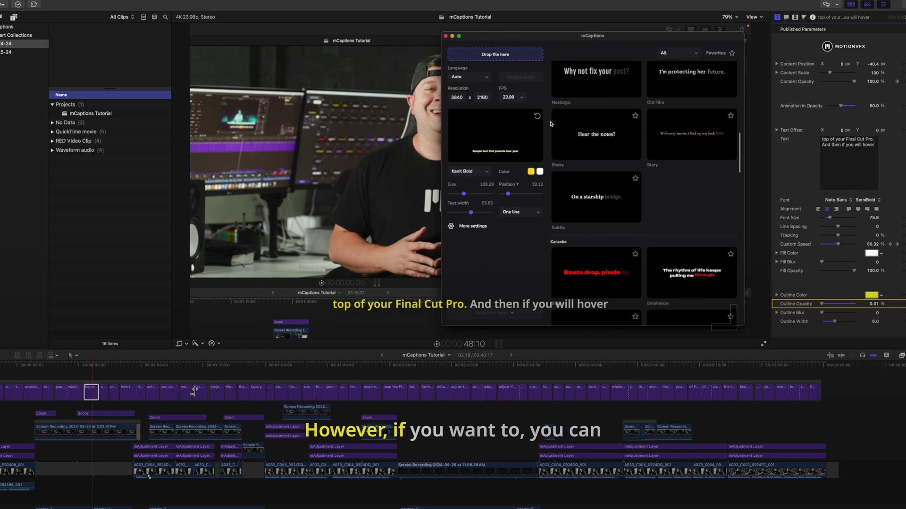
left_click_drag(836, 393, 4, 394)
key("super+alt+Up")
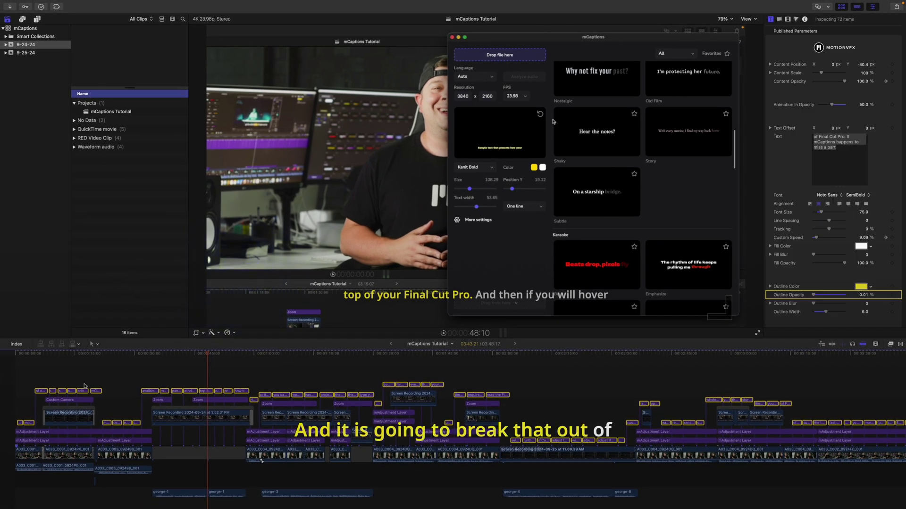
scroll(84, 386, "down", 2)
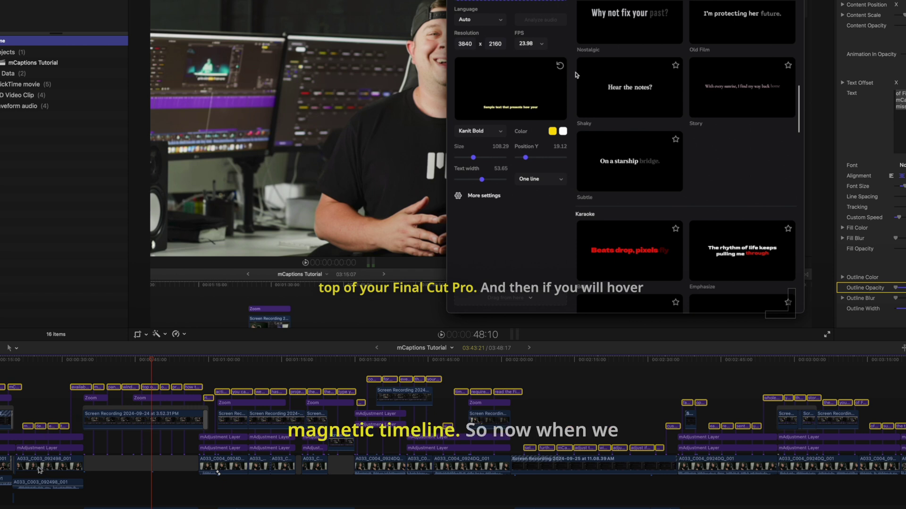
Nudge clip A033_C003_092498_001 slightly earlier so its connected captions move with it.
mouse_move(37, 470)
left_mouse_down()
mouse_move(51, 470)
mouse_move(44, 468)
left_mouse_up()
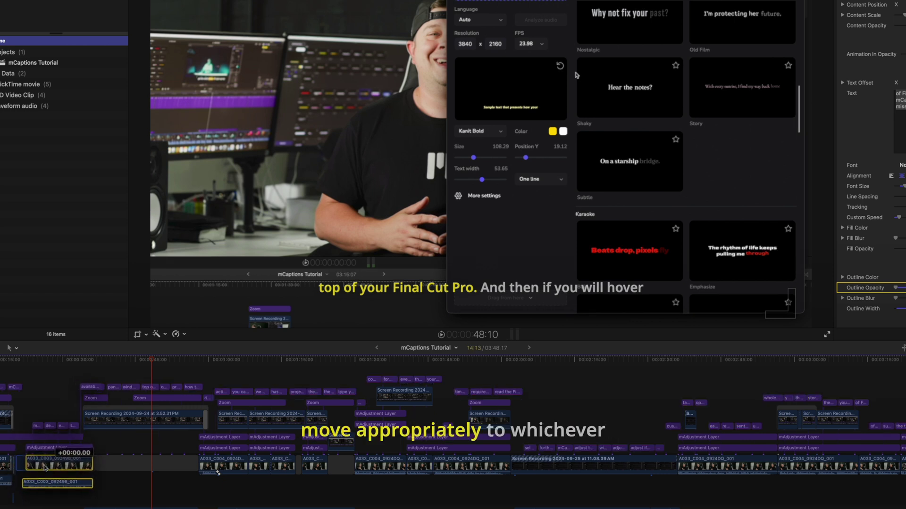
left_click_drag(45, 468, 40, 468)
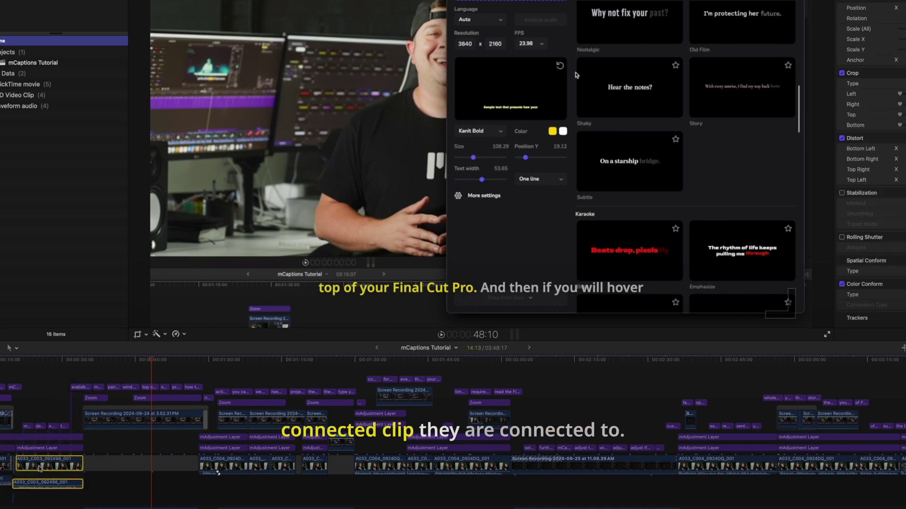